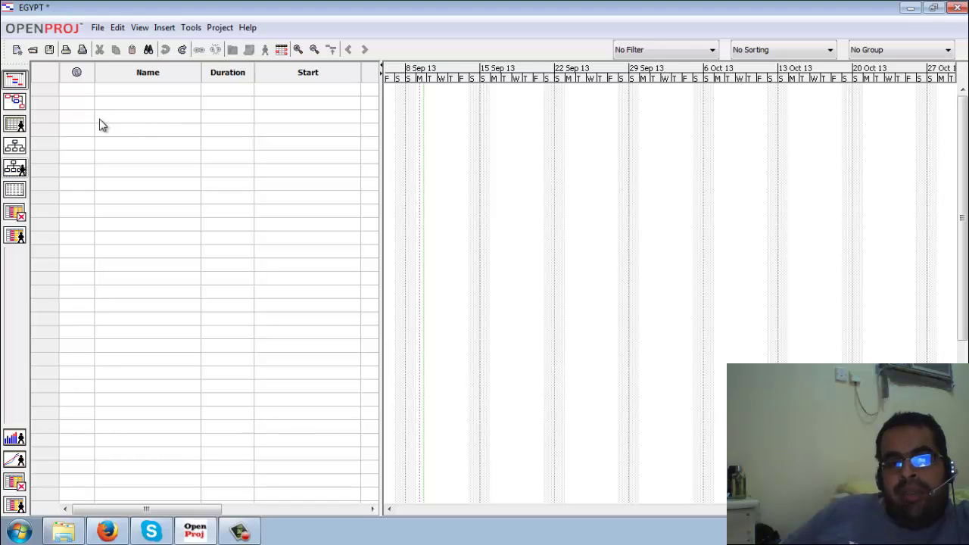
# Name the first task الحفر
pyautogui.click(125, 92)
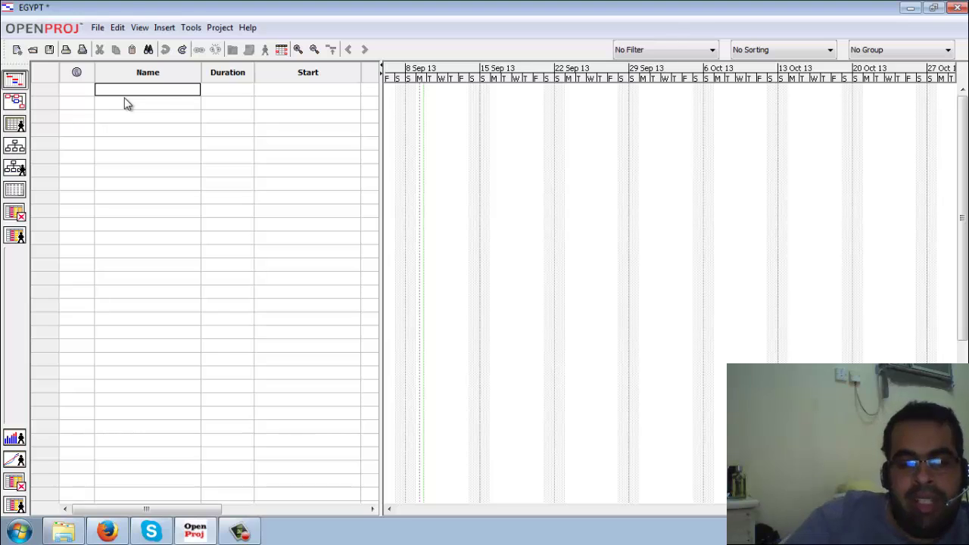
pyautogui.write('HG')
pyautogui.press('BackSpace')
pyautogui.press('BackSpace')
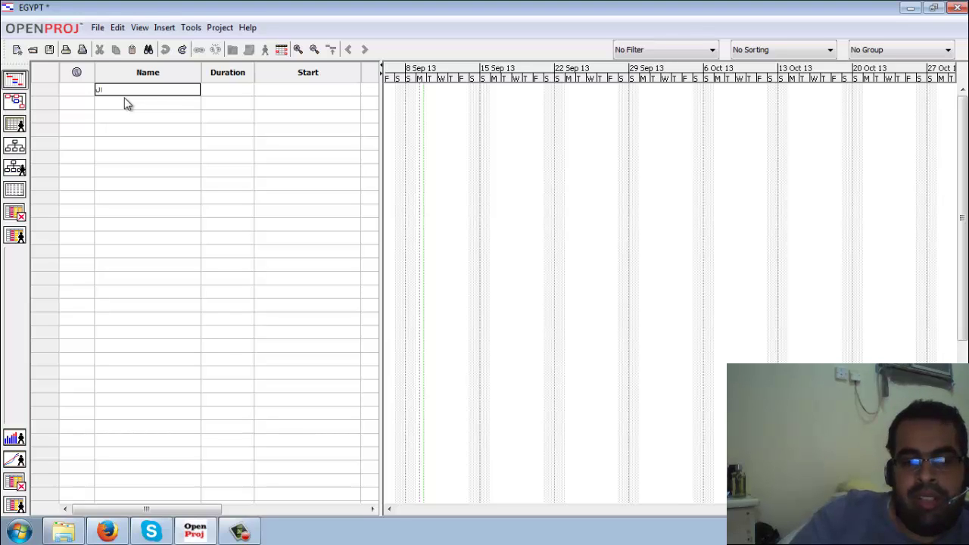
pyautogui.write('حفر')
pyautogui.press('Return')
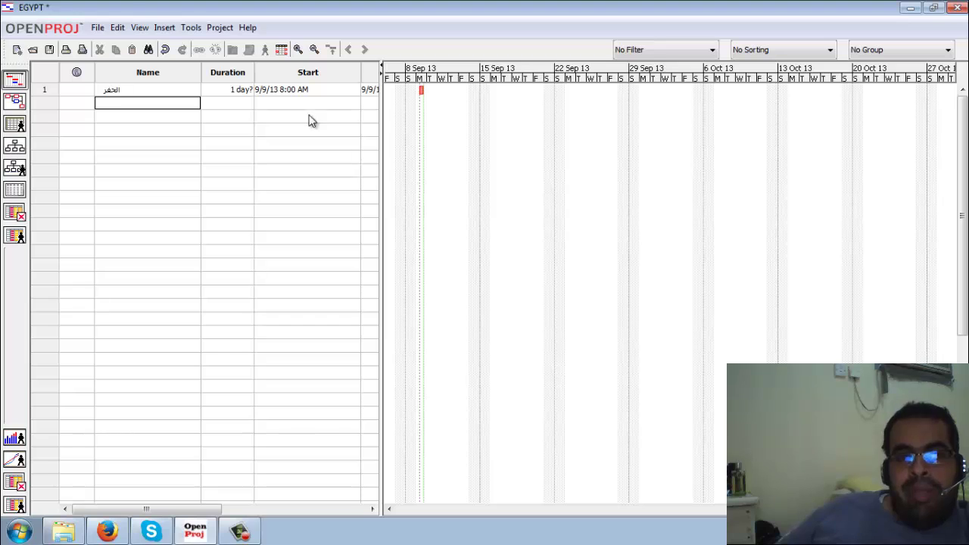
# Give الحفر a 4-day duration starting September 10, 2013
pyautogui.doubleClick(233, 91)
pyautogui.write('4')
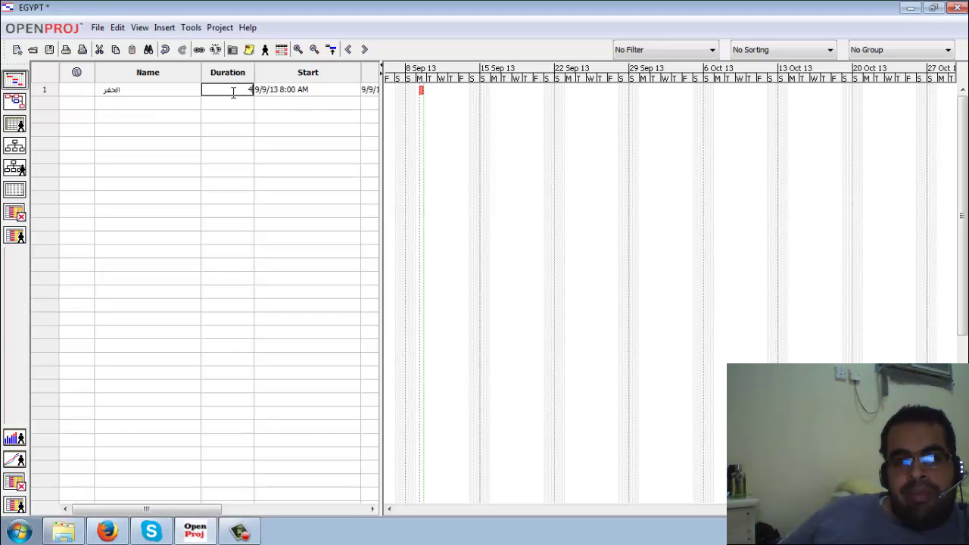
pyautogui.press('Return')
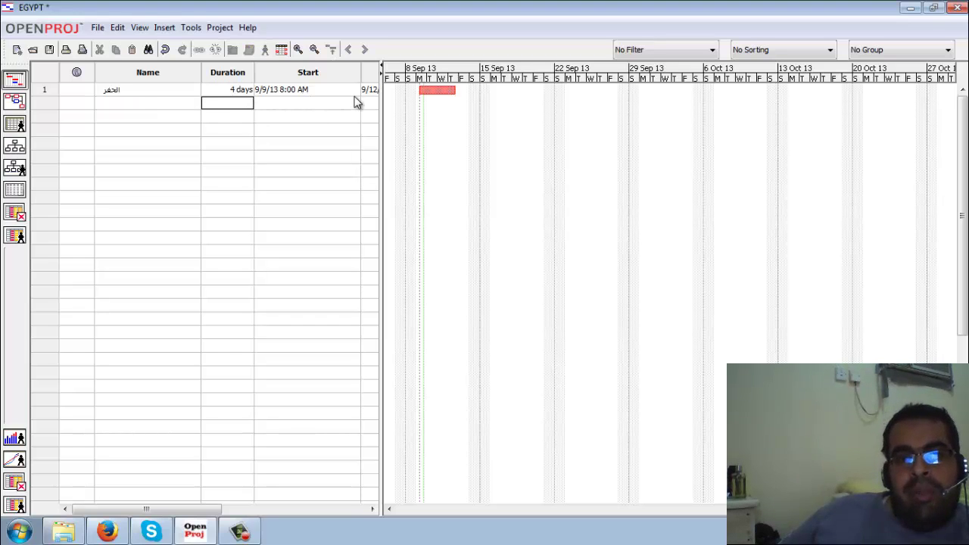
pyautogui.doubleClick(355, 91)
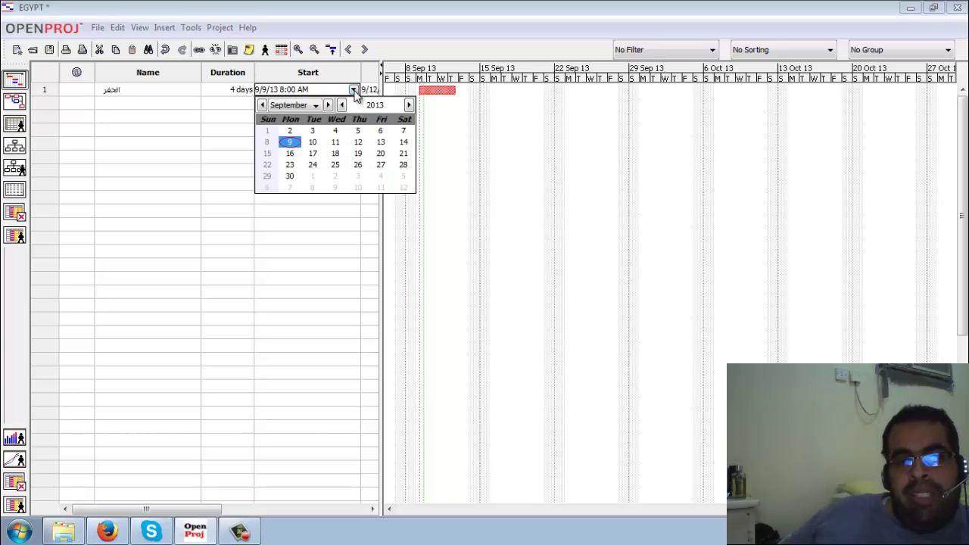
pyautogui.click(312, 143)
pyautogui.click(172, 133)
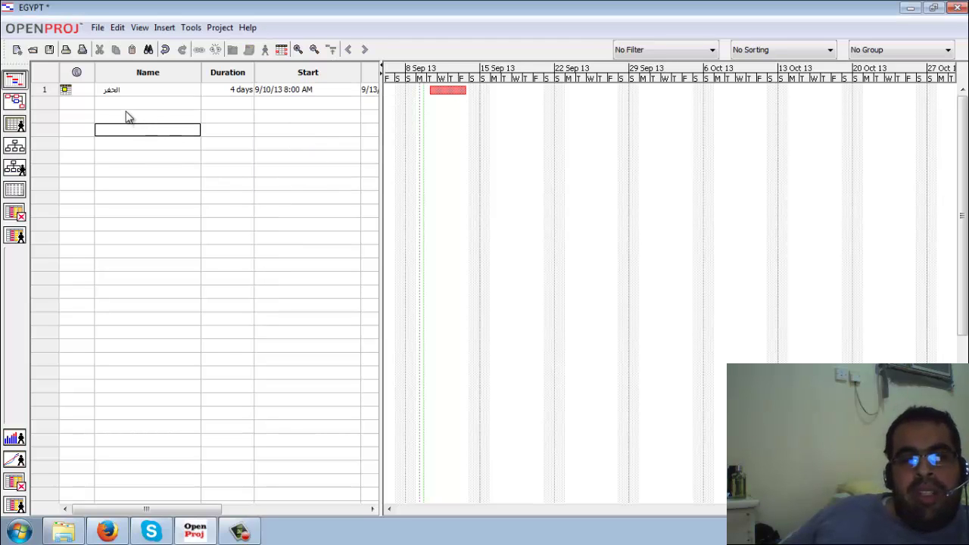
pyautogui.click(115, 104)
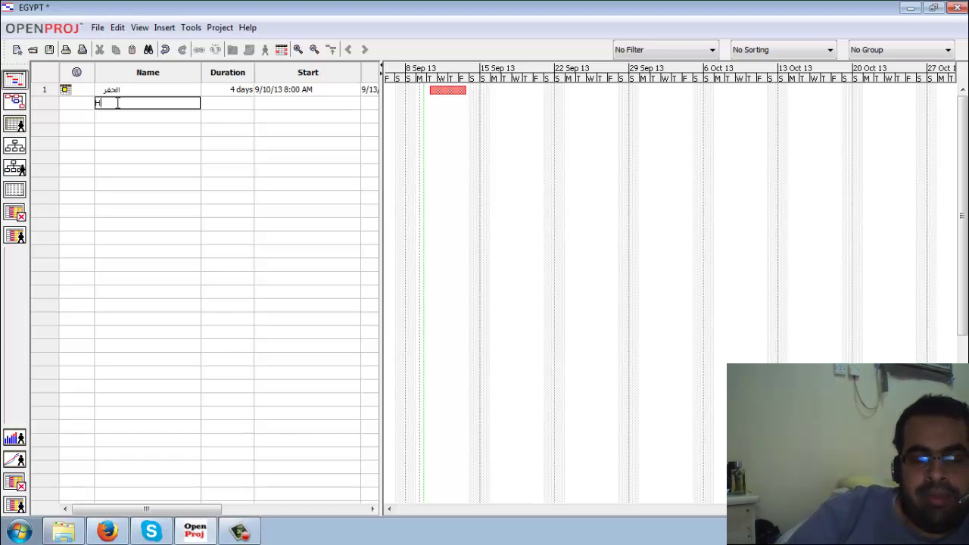
# Add the second task FOUND with a 3-day duration
pyautogui.write('FOU')
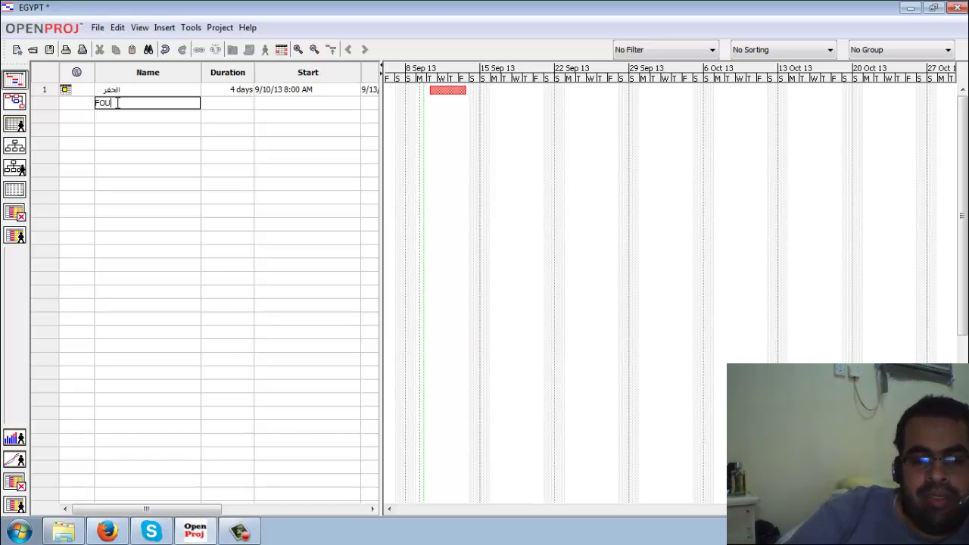
pyautogui.write('ND')
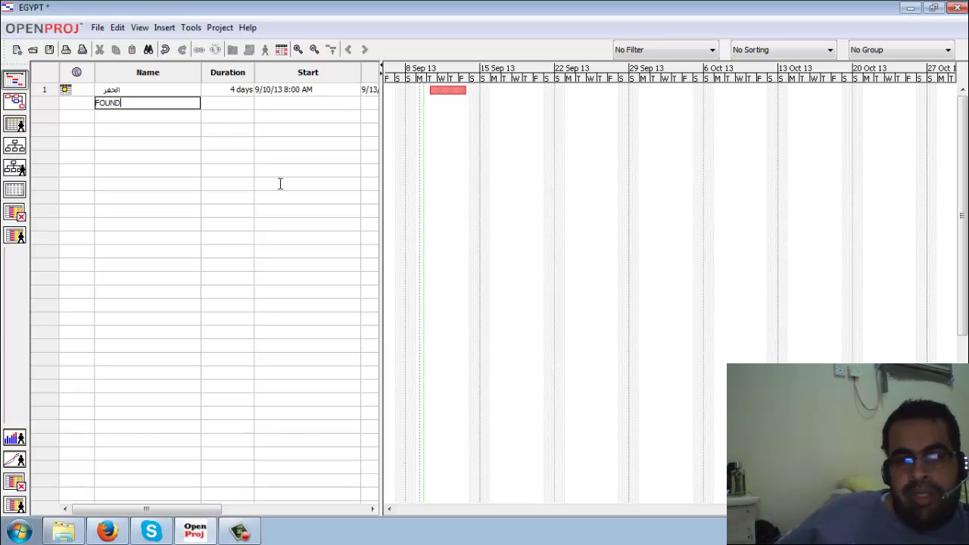
pyautogui.click(280, 183)
pyautogui.doubleClick(234, 104)
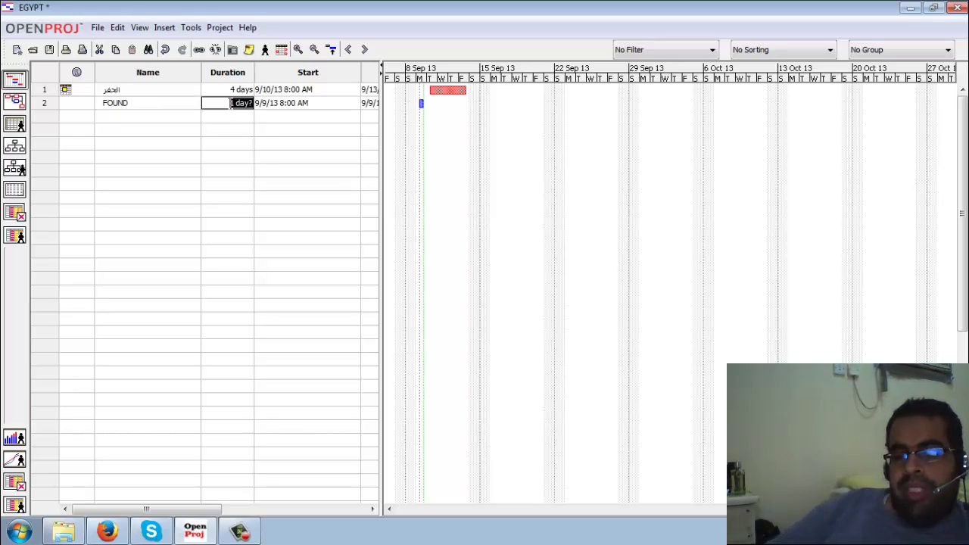
pyautogui.write('3')
pyautogui.press('Return')
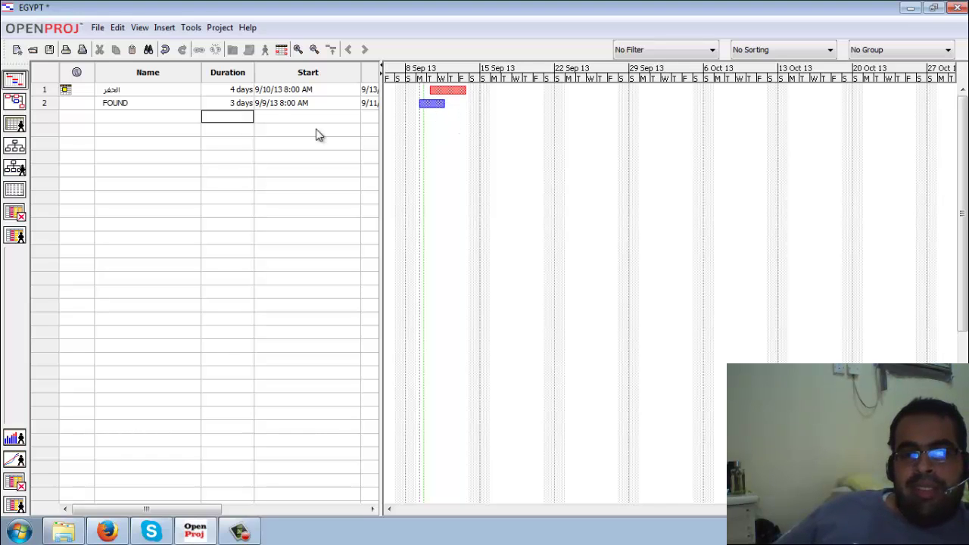
# Set FOUND's start to September 14, then shorten its bar to 2 days
pyautogui.doubleClick(351, 103)
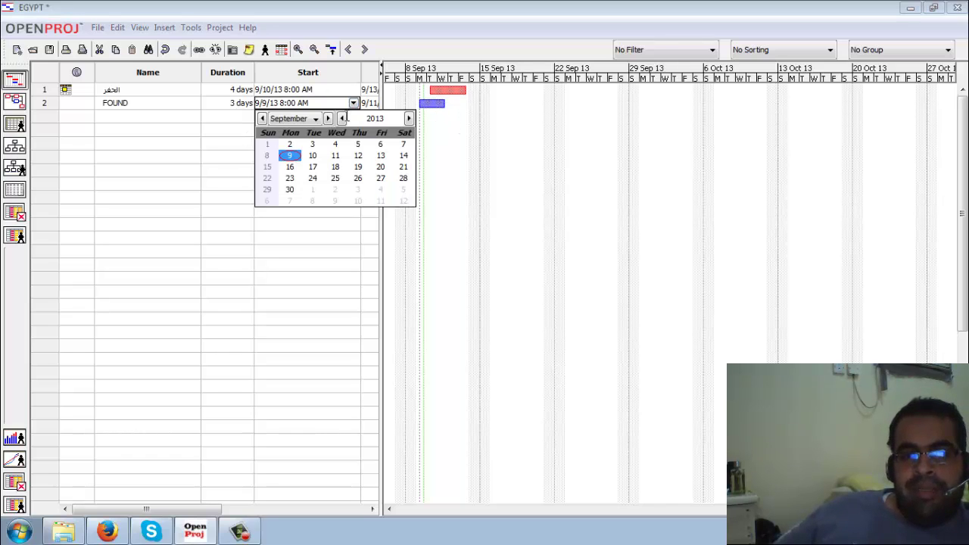
pyautogui.click(358, 157)
pyautogui.doubleClick(328, 133)
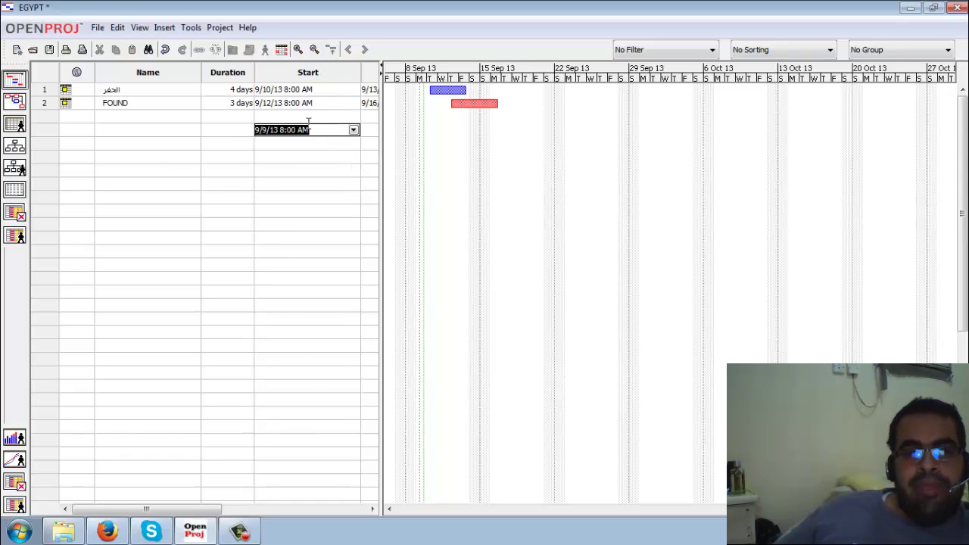
pyautogui.doubleClick(353, 104)
pyautogui.click(401, 155)
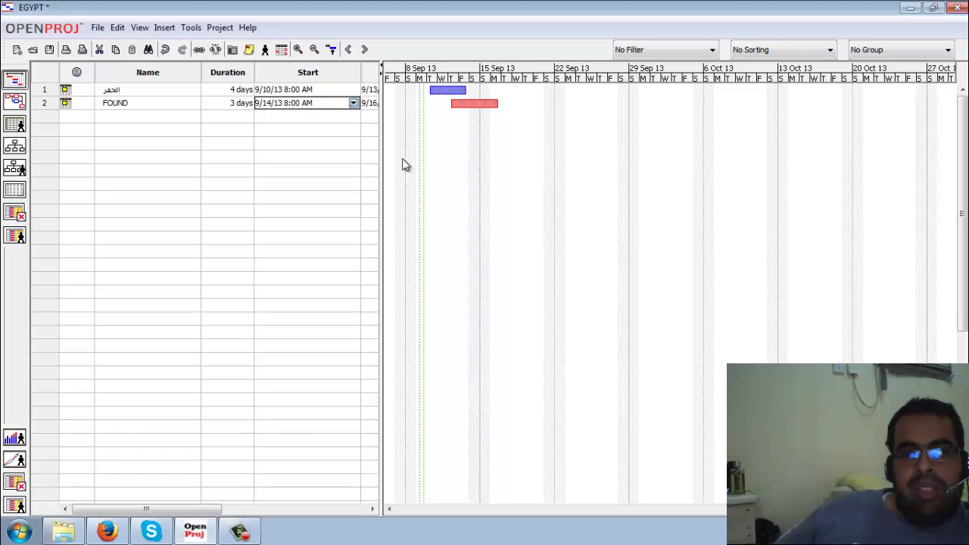
pyautogui.click(154, 169)
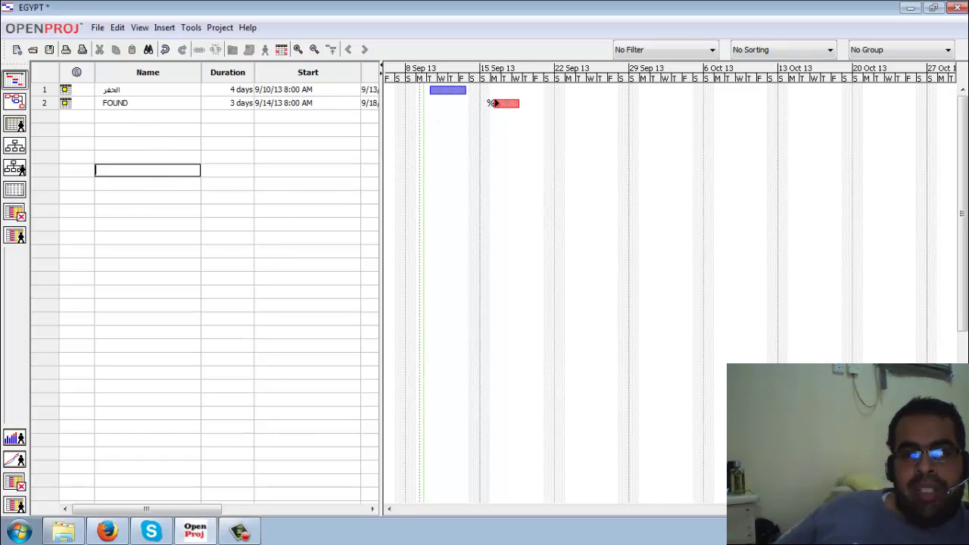
pyautogui.moveTo(504, 104)
pyautogui.mouseDown()
pyautogui.moveTo(493, 107)
pyautogui.moveTo(520, 105)
pyautogui.moveTo(501, 107)
pyautogui.mouseUp()
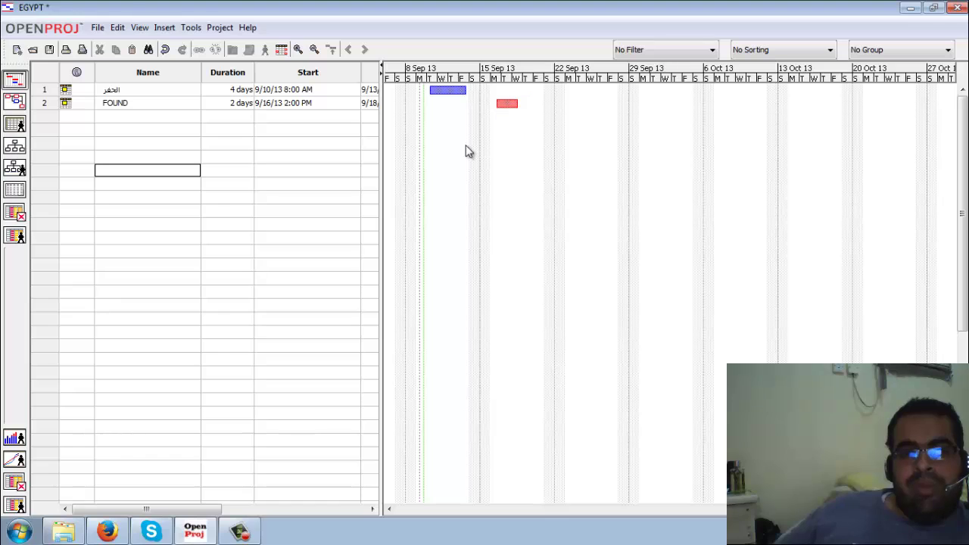
# Add the third task COLUM lasting 3 days, leaving the task filter unchanged
pyautogui.click(132, 118)
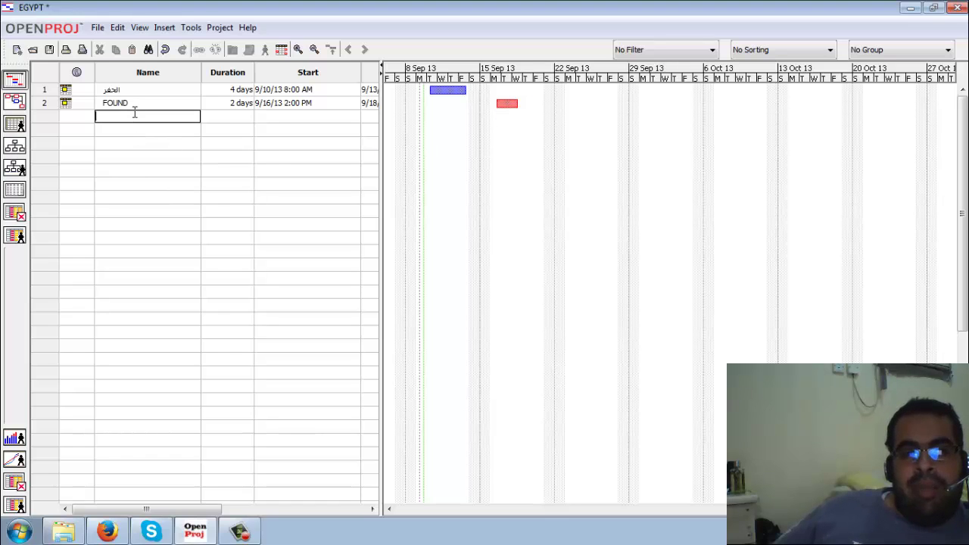
pyautogui.write('c')
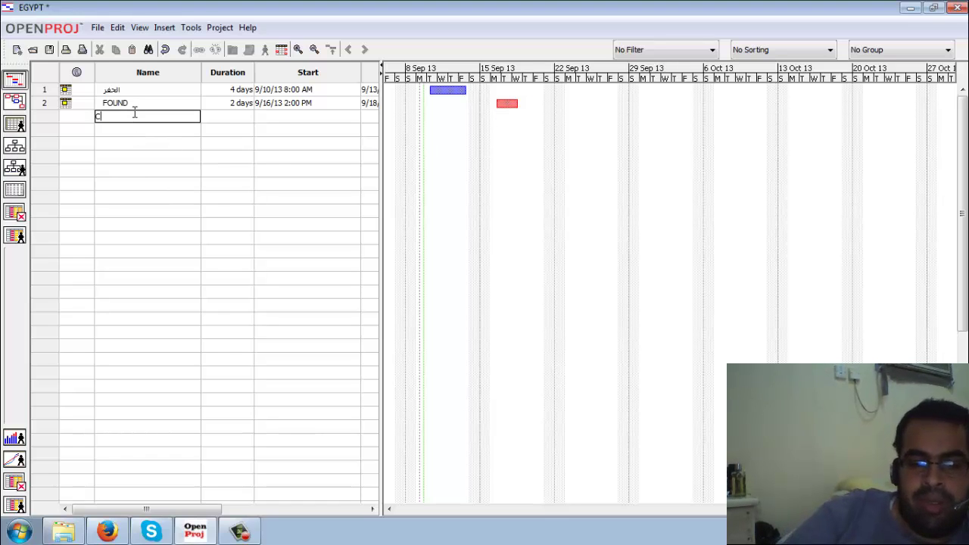
pyautogui.write('OLUM')
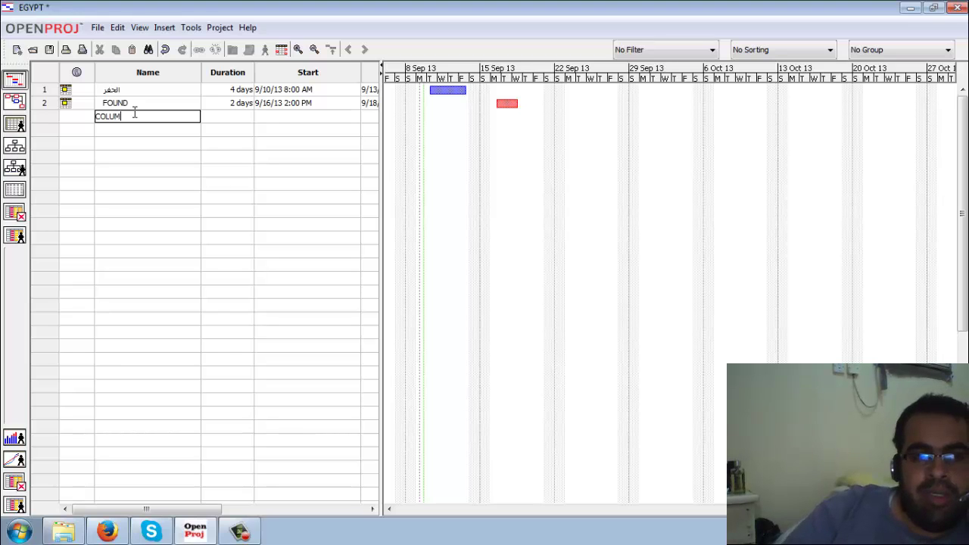
pyautogui.press('Return')
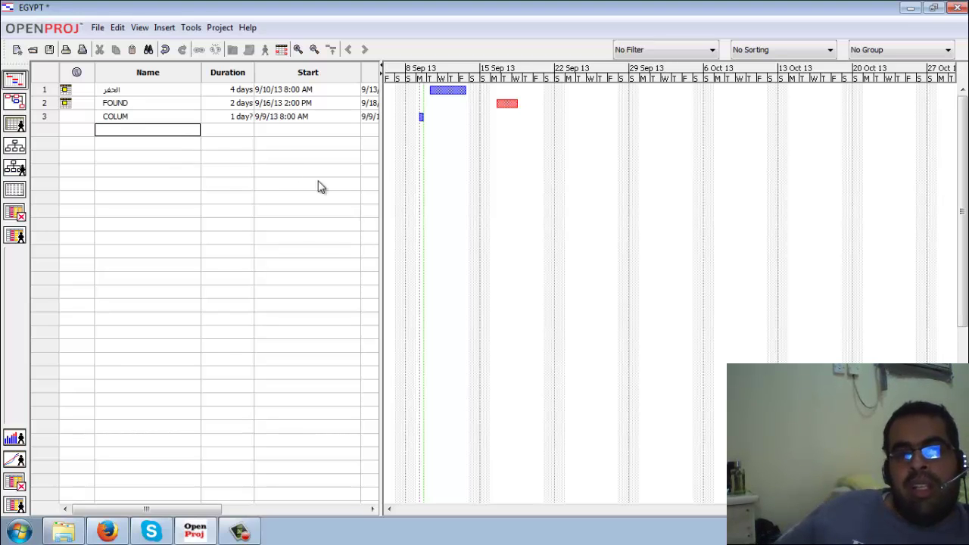
pyautogui.doubleClick(245, 115)
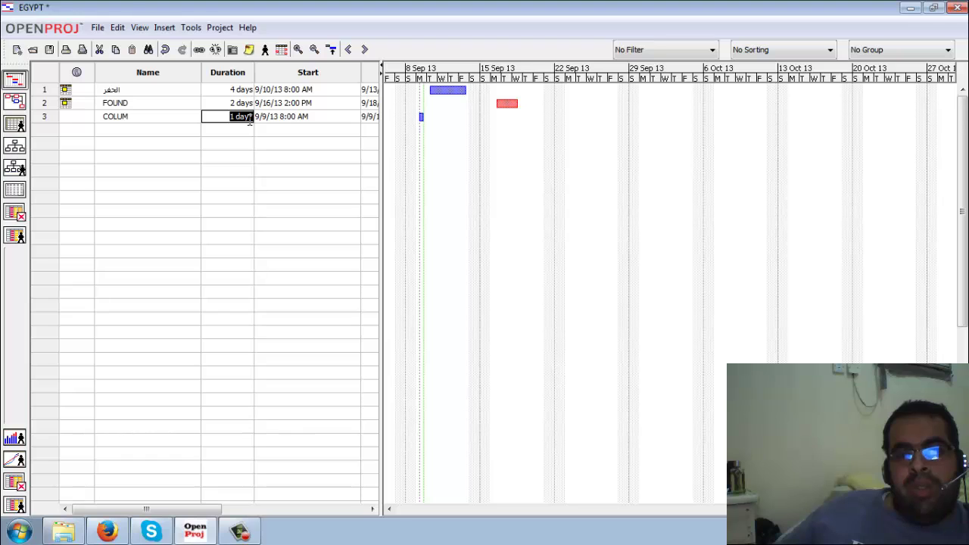
pyautogui.write('3')
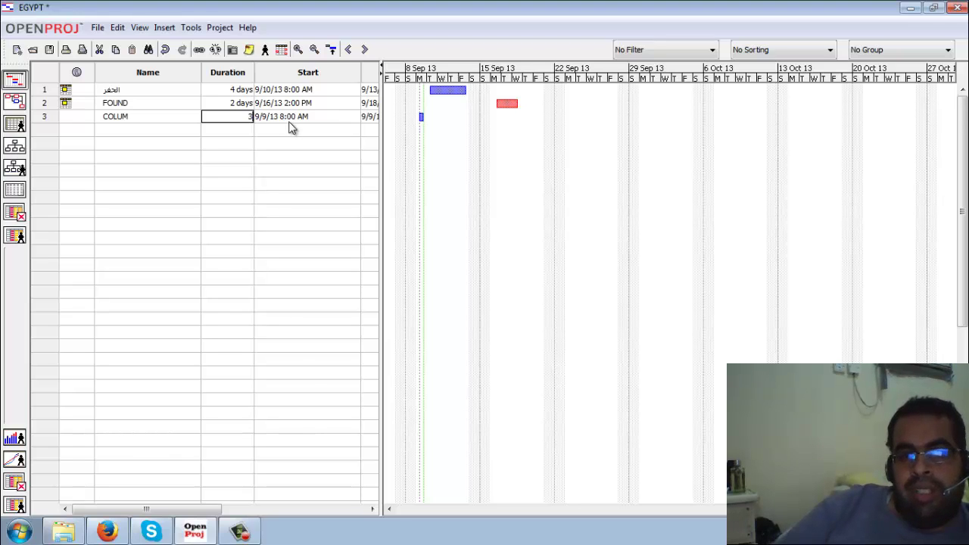
pyautogui.press('Return')
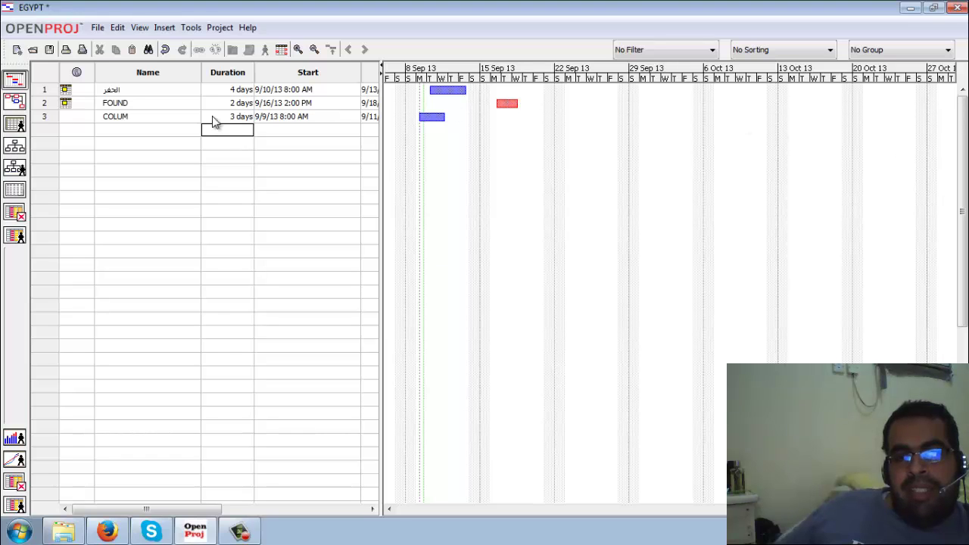
pyautogui.click(671, 50)
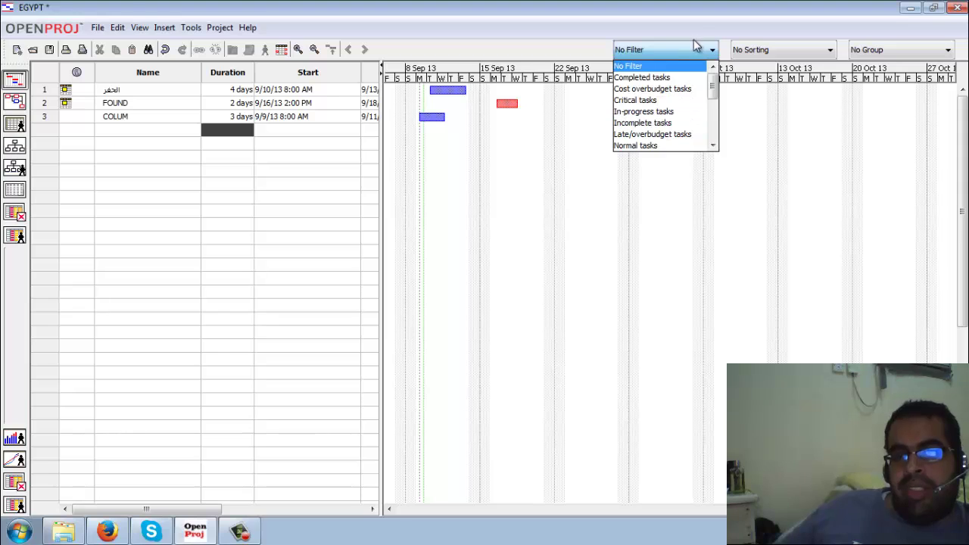
pyautogui.click(700, 31)
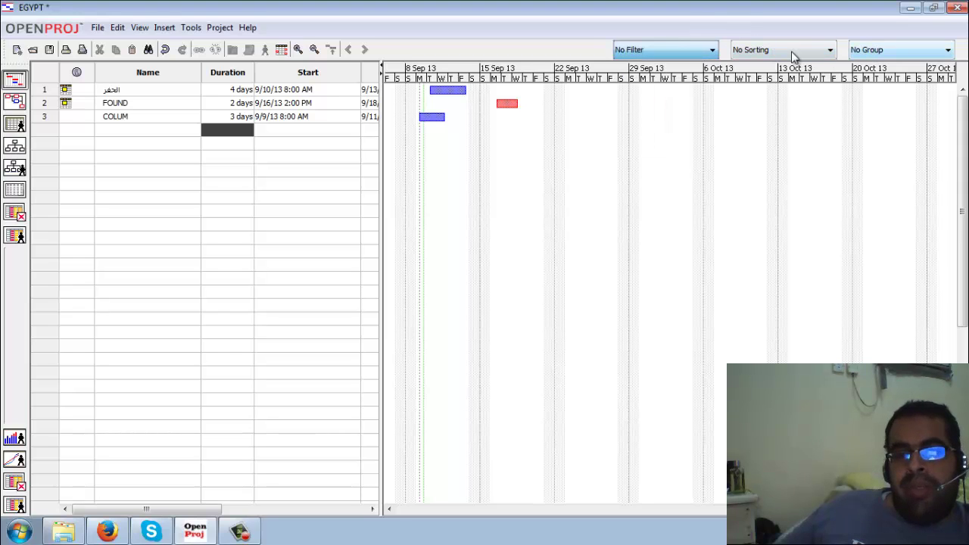
# In the network diagram, link الحفر to FOUND to COLUM and open the first link's dependency types
pyautogui.click(14, 100)
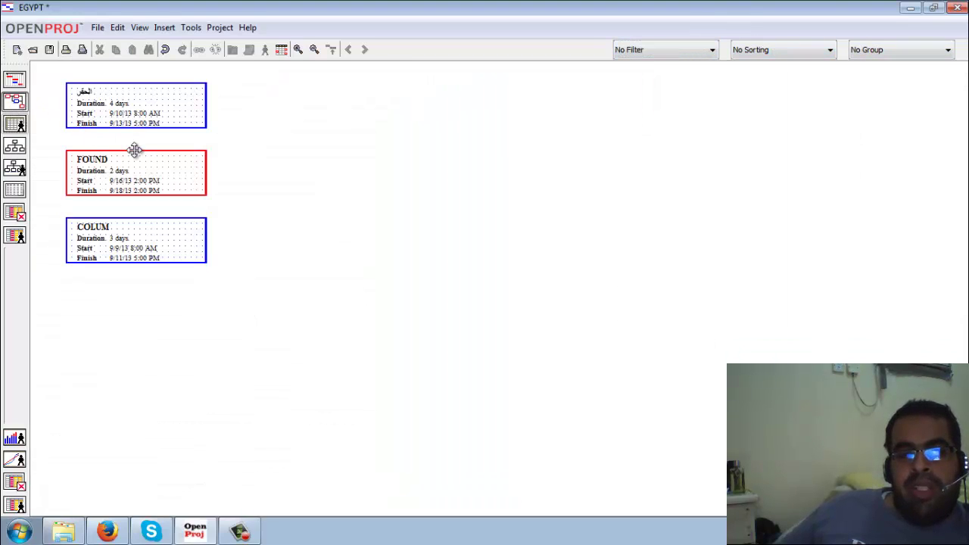
pyautogui.moveTo(140, 115); pyautogui.dragTo(147, 159)
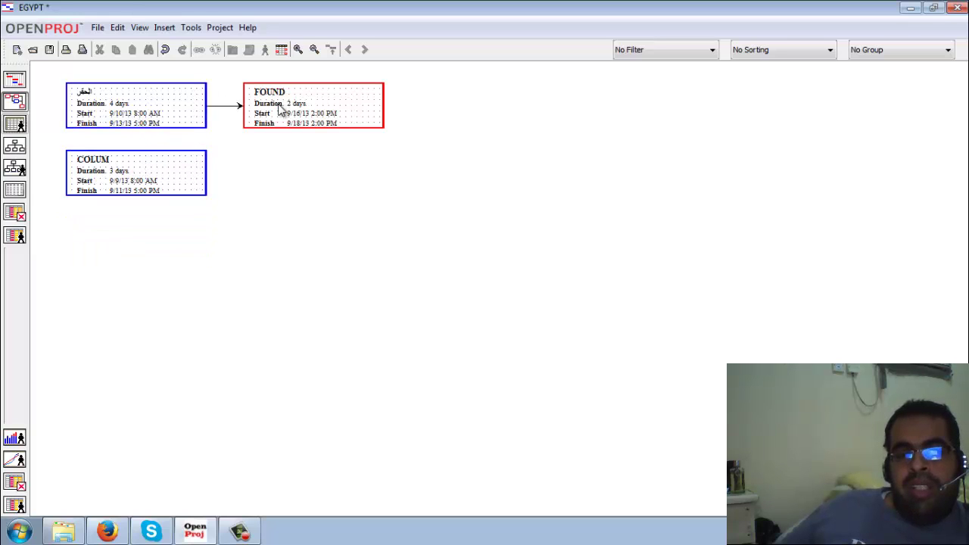
pyautogui.moveTo(251, 126); pyautogui.dragTo(174, 175)
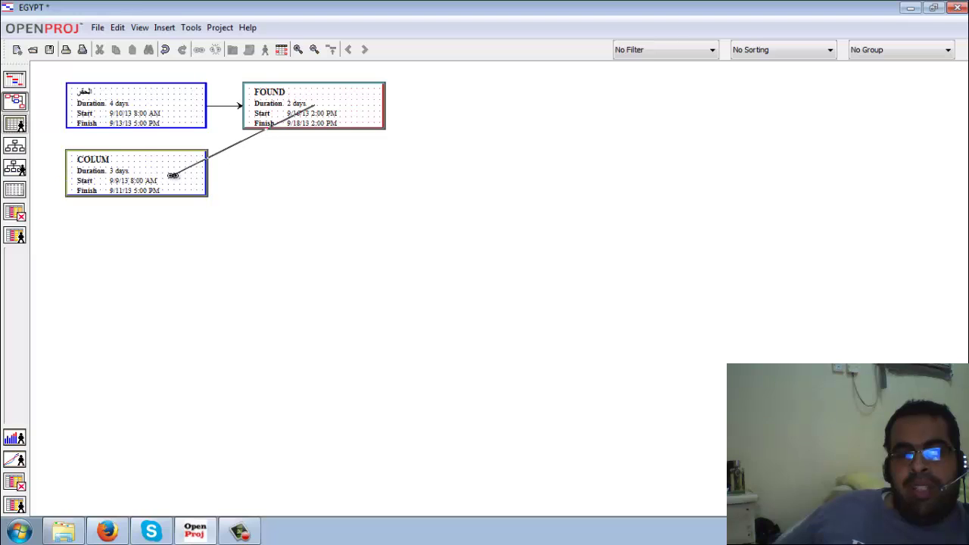
pyautogui.doubleClick(226, 107)
pyautogui.click(465, 269)
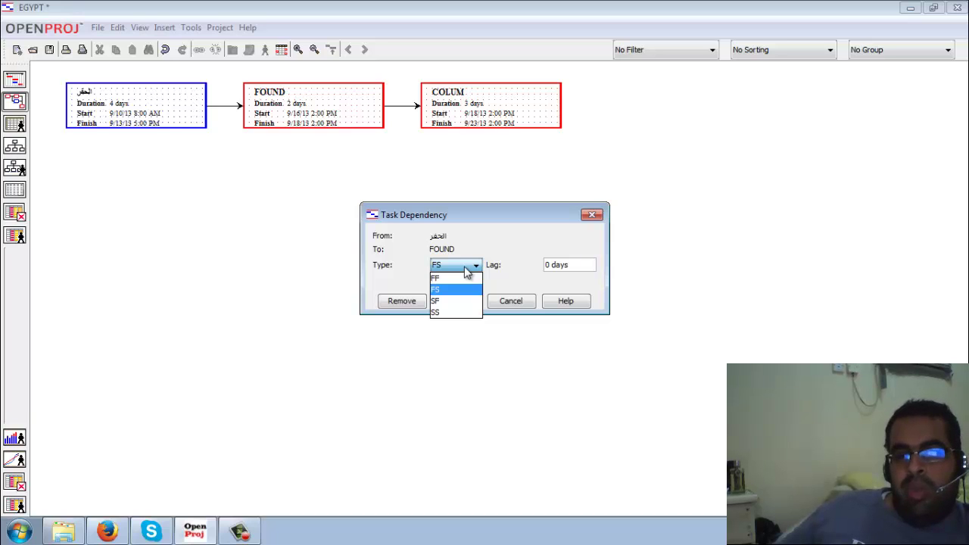
# Keep the الحفر–FOUND link as finish-to-start with 0 days lag and confirm it
pyautogui.click(465, 271)
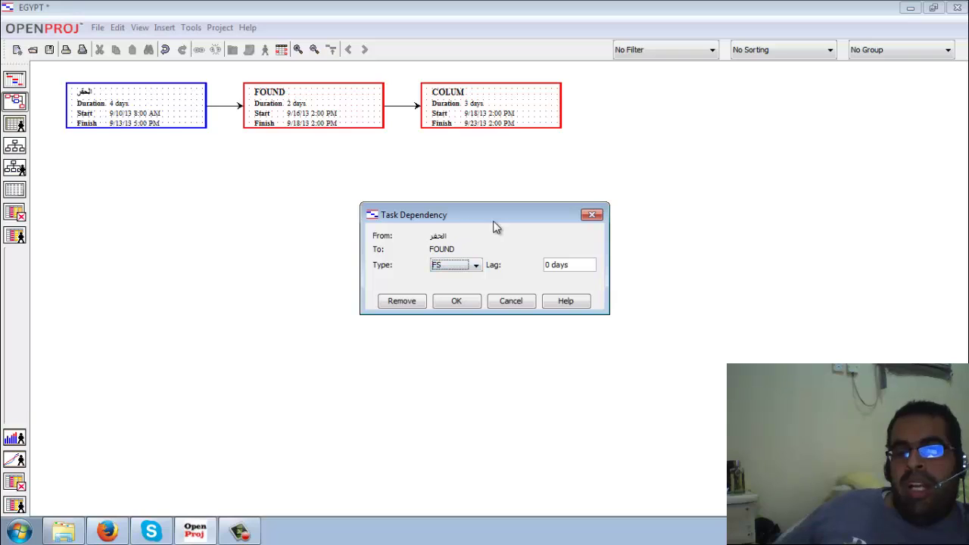
pyautogui.click(457, 271)
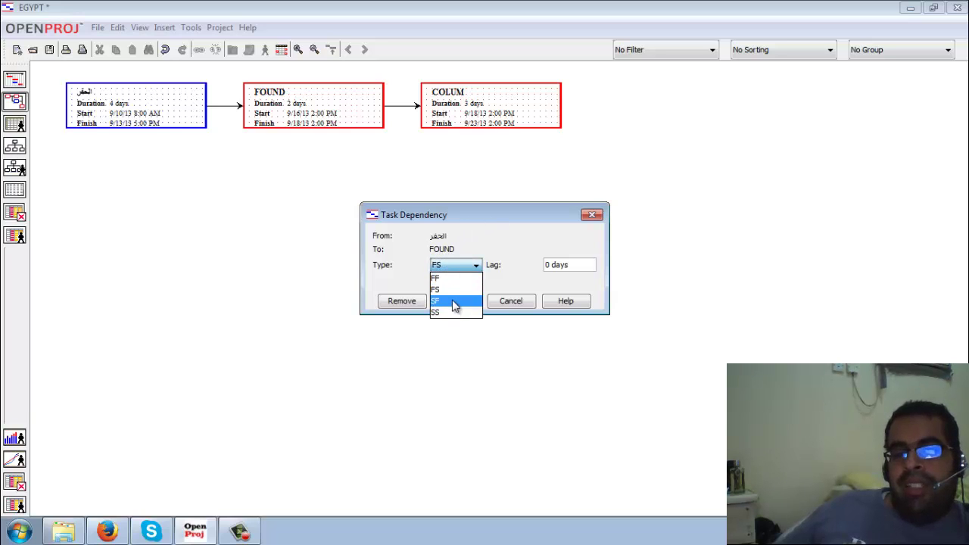
pyautogui.click(560, 229)
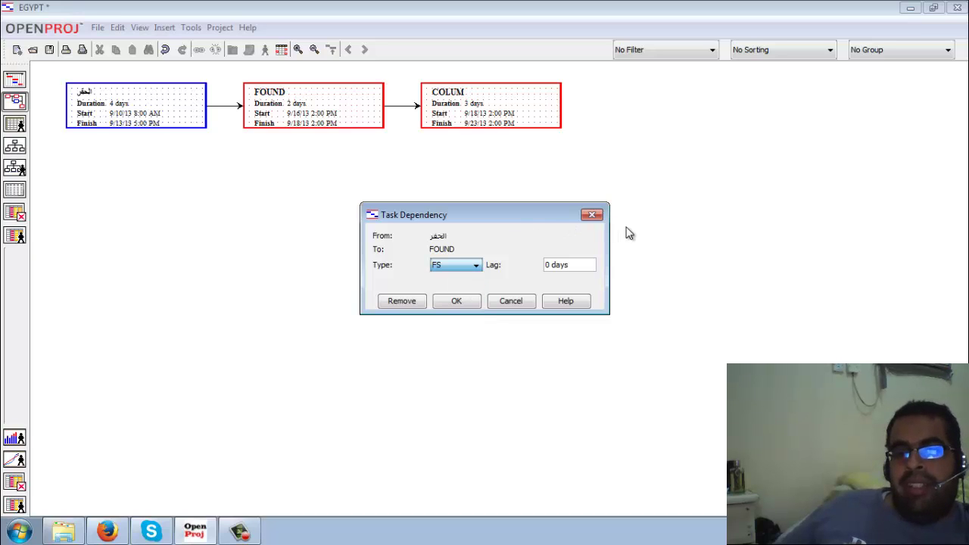
pyautogui.click(592, 215)
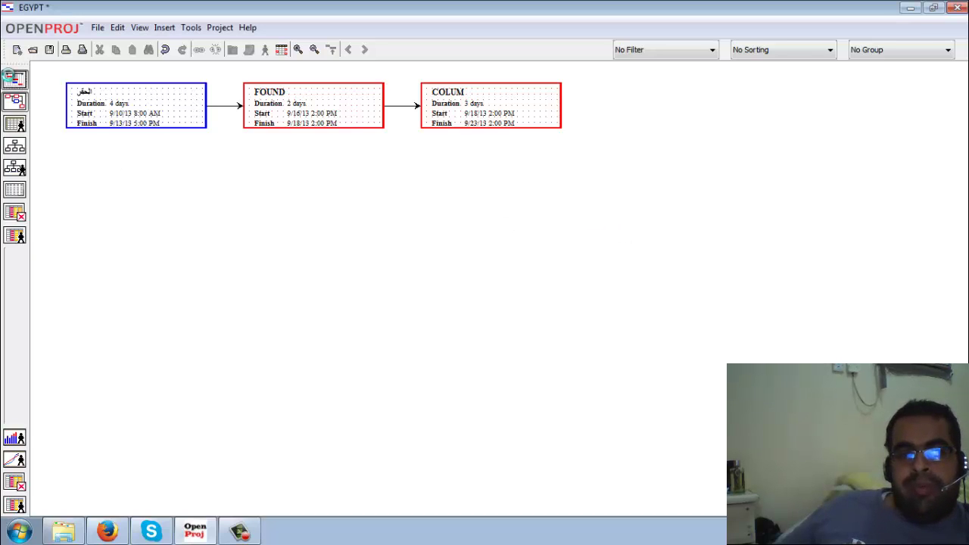
pyautogui.click(15, 79)
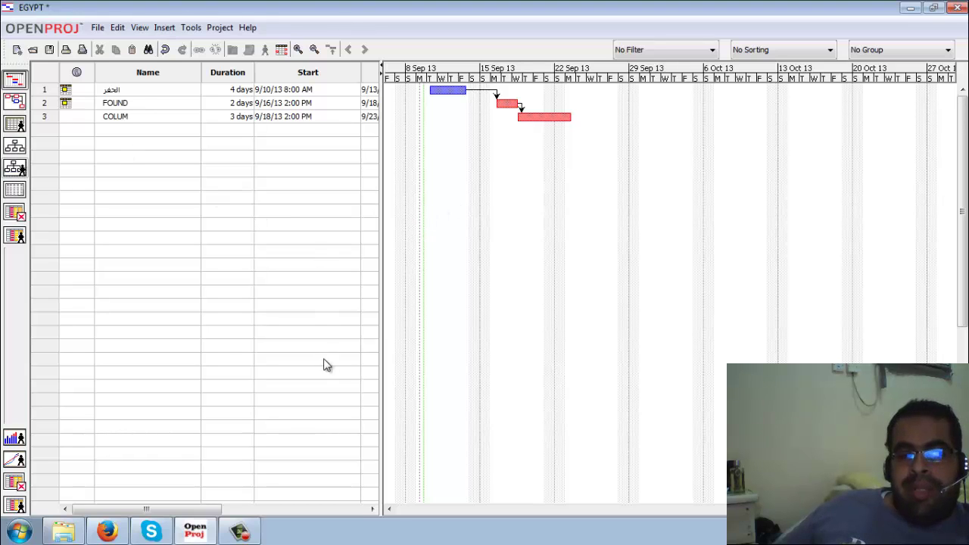
# Check the WBS view, then return to the Gantt chart showing the three chained bars
pyautogui.click(18, 146)
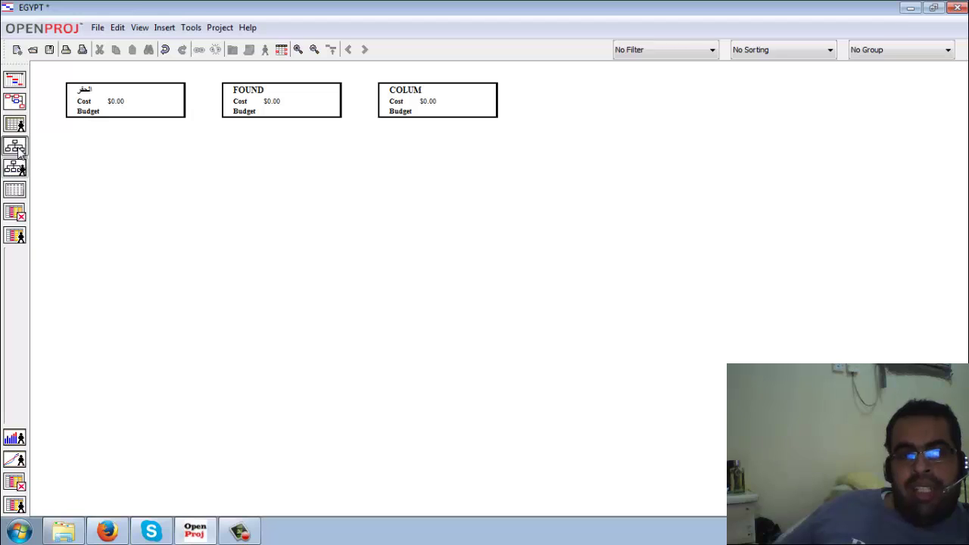
pyautogui.click(13, 80)
pyautogui.moveTo(199, 509)
pyautogui.mouseDown()
pyautogui.moveTo(294, 519)
pyautogui.moveTo(258, 500)
pyautogui.moveTo(178, 497)
pyautogui.mouseUp()
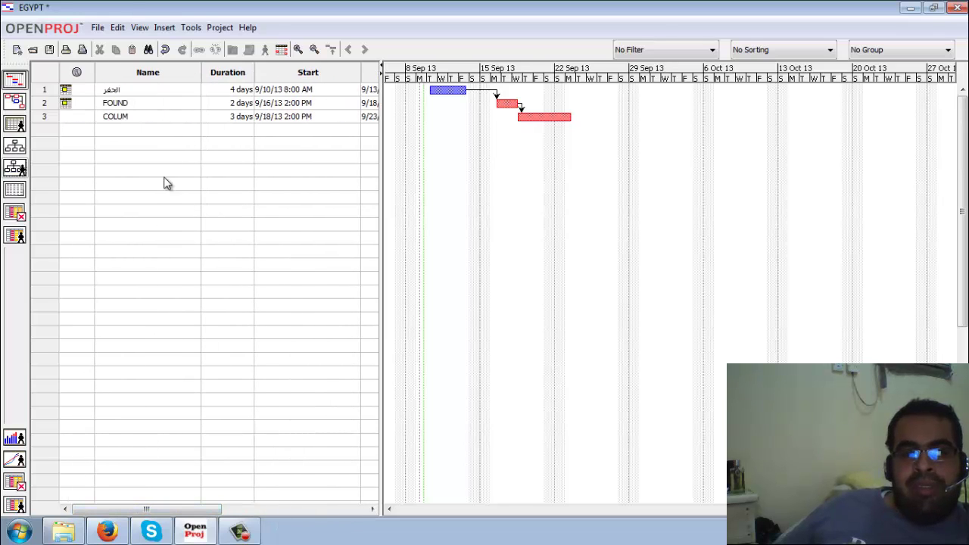